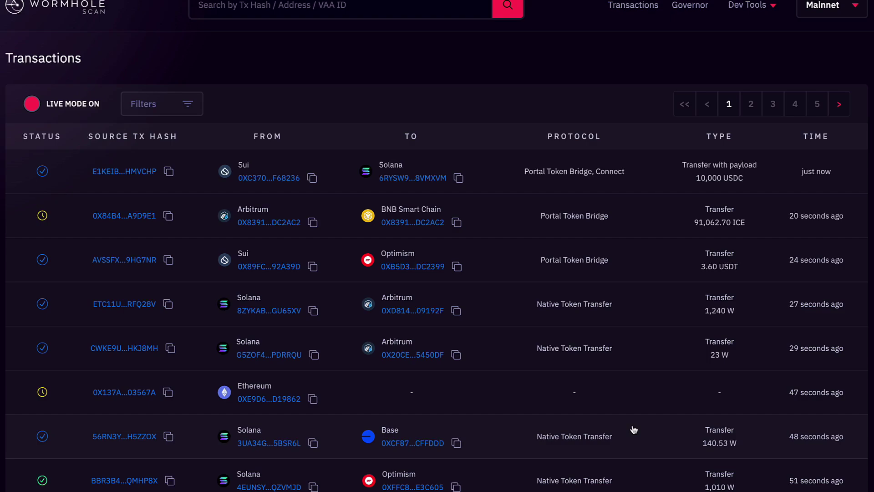
# Step: Scroll down the Vaults list to show each vault's TVL and Safety ratings
pyautogui.scroll(-3, 633, 429)
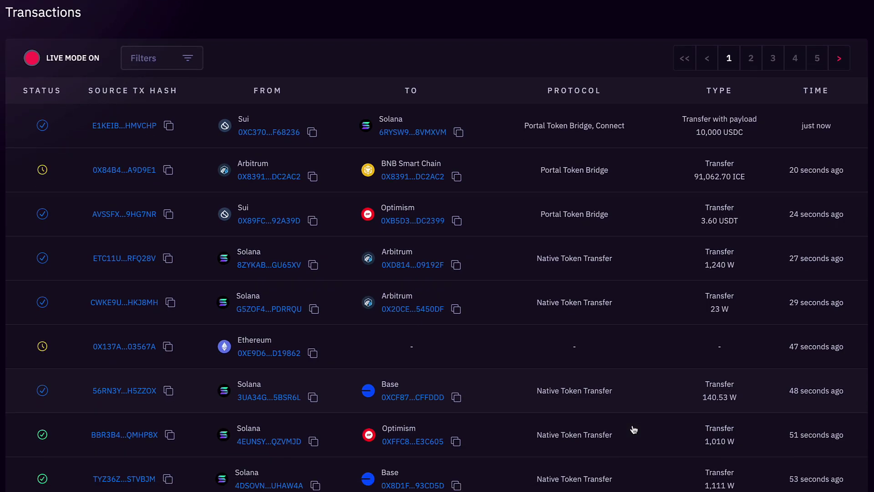
pyautogui.scroll(-3, 633, 429)
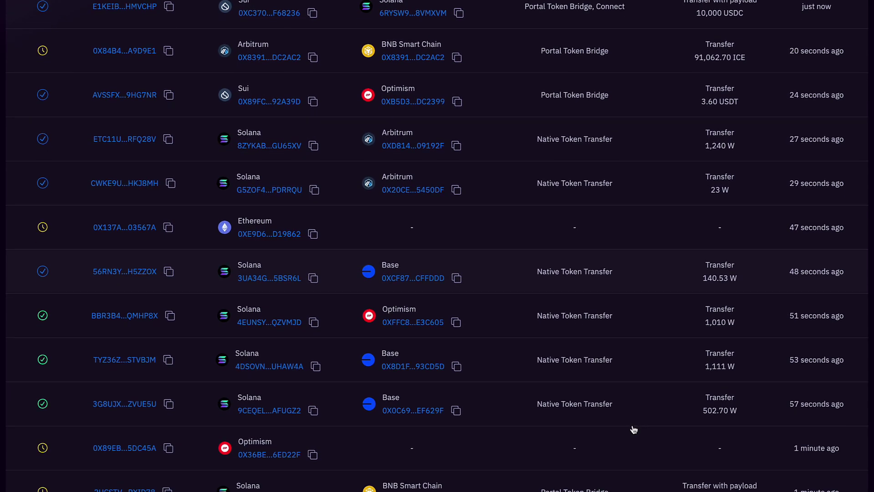
pyautogui.scroll(-5, 633, 429)
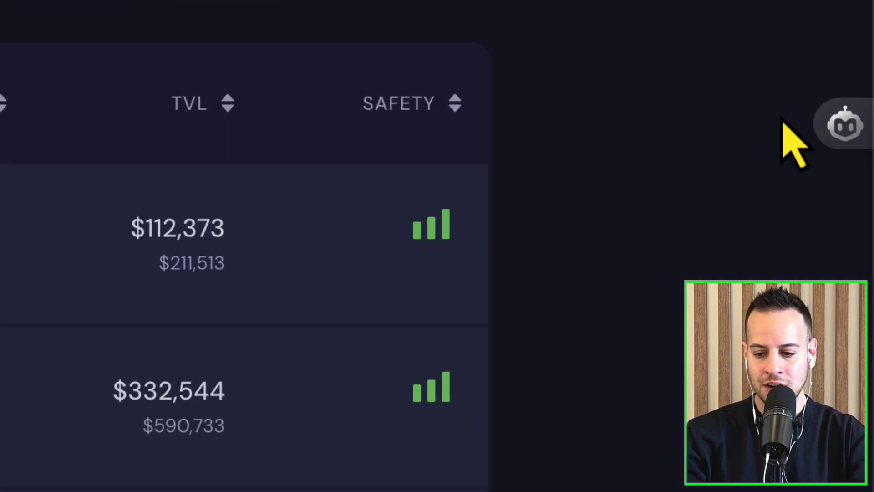
# Step: Expand the floating robot assistant to reveal its chat, swap, resize and close options
pyautogui.click(835, 134)
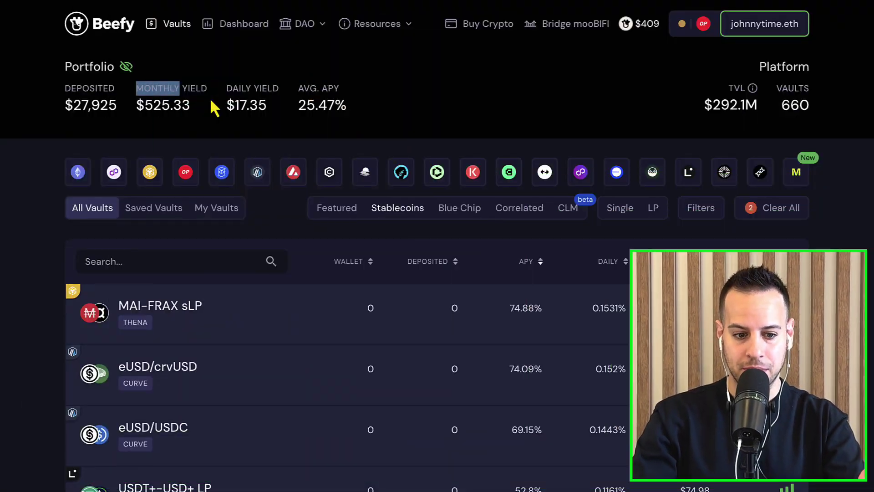
pyautogui.moveTo(64, 123); pyautogui.dragTo(341, 109)
pyautogui.click(345, 109)
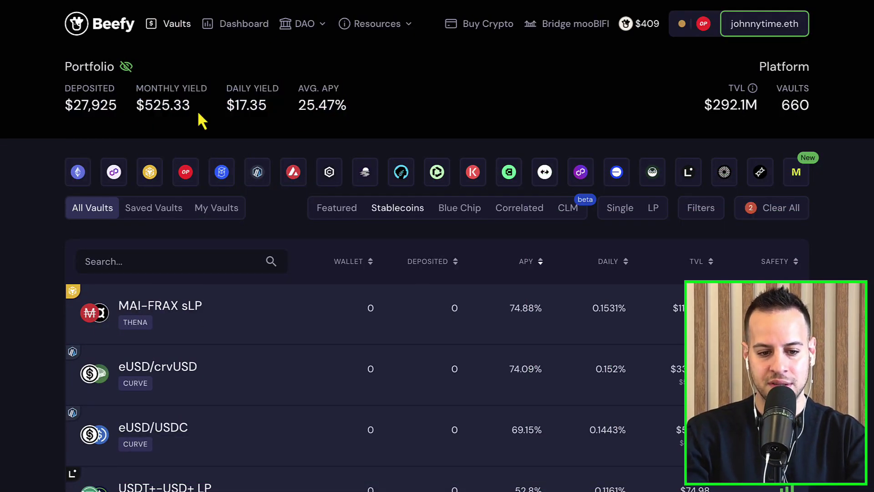
pyautogui.moveTo(72, 106); pyautogui.dragTo(329, 100)
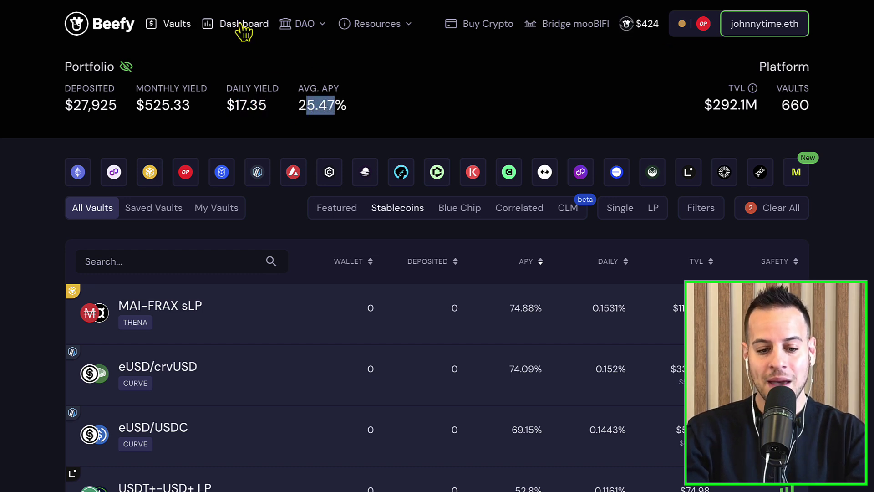
pyautogui.click(241, 26)
pyautogui.scroll(-6, 270, 362)
pyautogui.scroll(1, 273, 362)
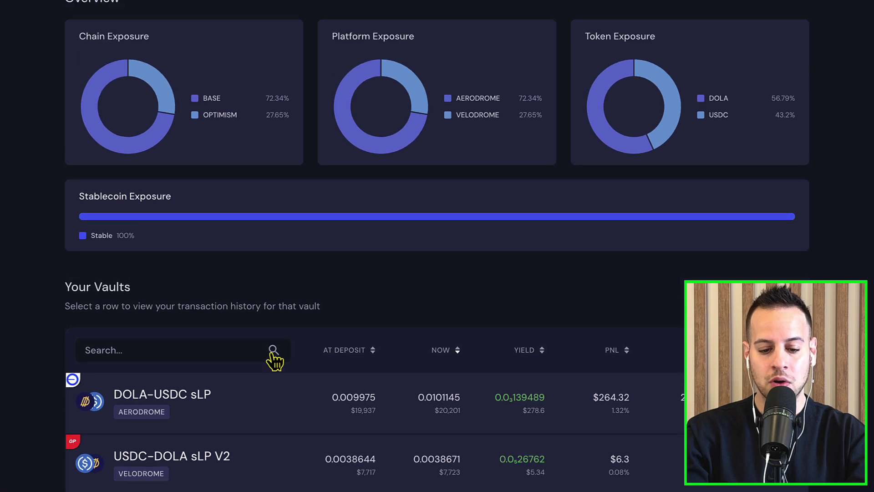
pyautogui.scroll(-1, 273, 360)
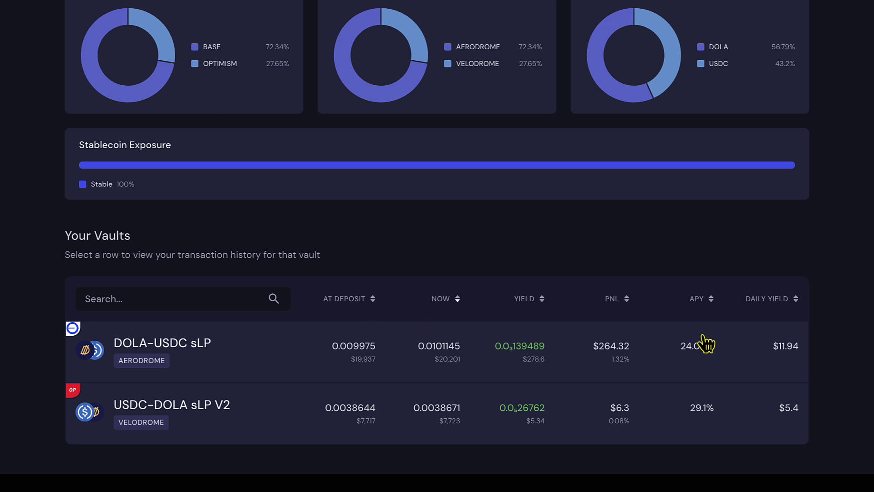
pyautogui.moveTo(692, 347)
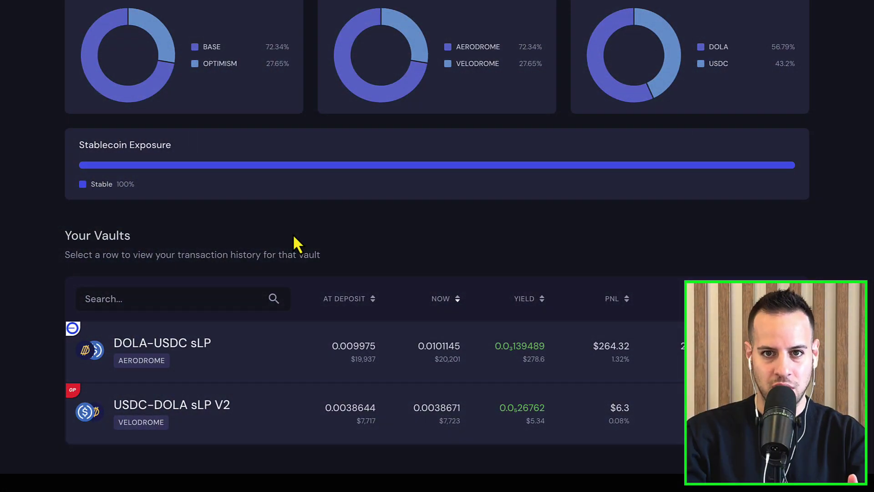
pyautogui.scroll(6, 294, 238)
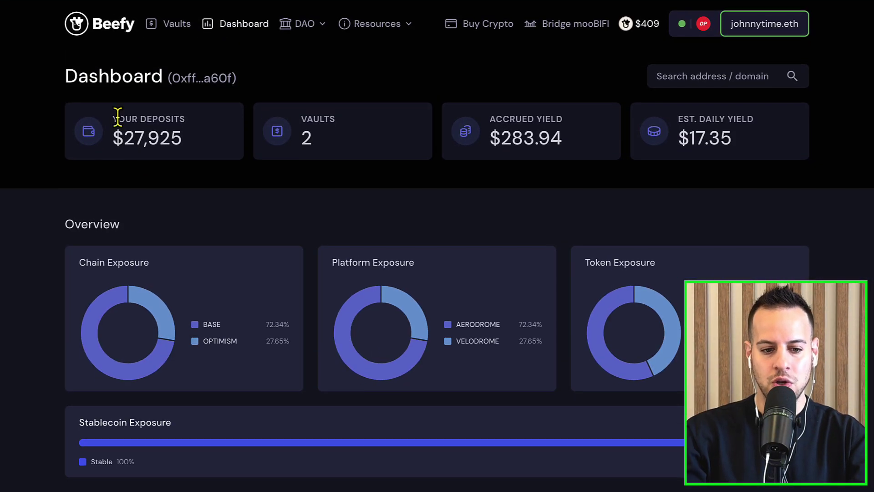
pyautogui.scroll(-4, 310, 407)
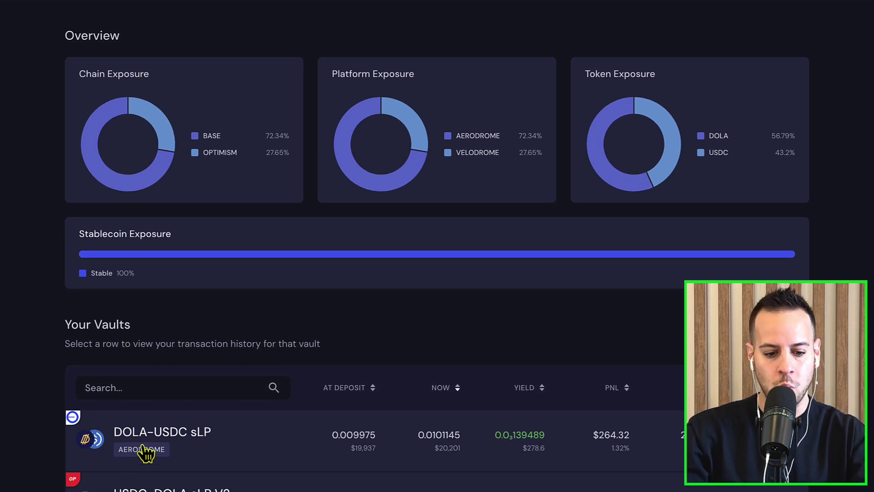
pyautogui.scroll(2, 270, 452)
pyautogui.scroll(2, 266, 446)
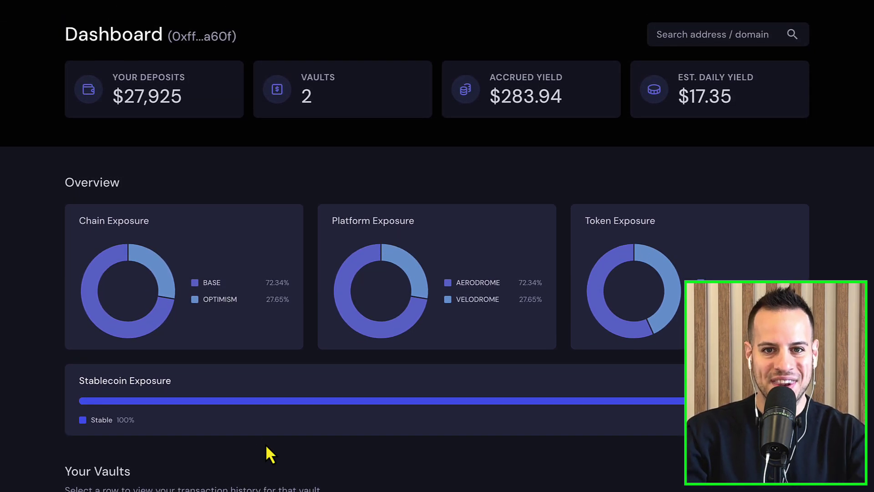
pyautogui.scroll(1, 187, 51)
pyautogui.click(175, 26)
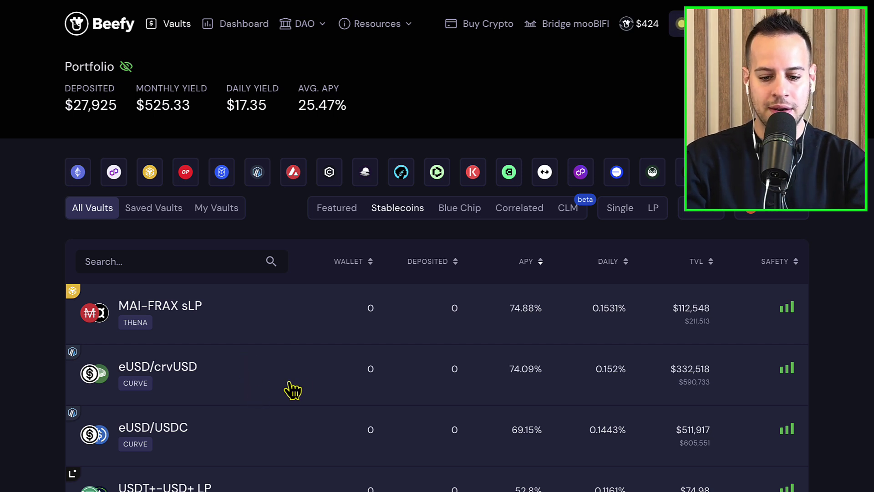
pyautogui.scroll(-2, 299, 452)
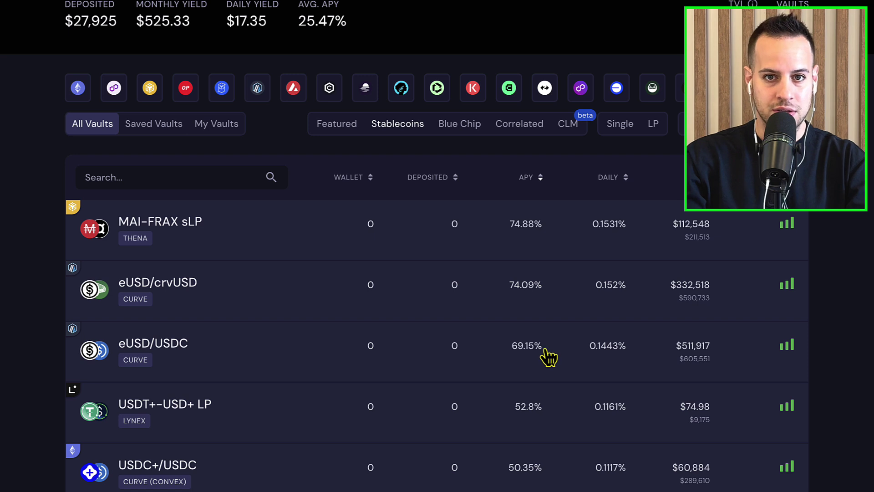
pyautogui.moveTo(533, 296)
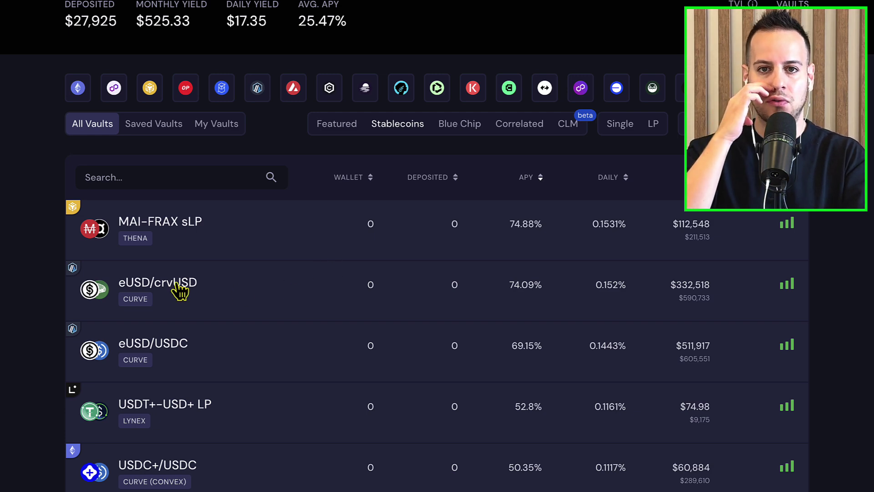
pyautogui.scroll(2, 177, 282)
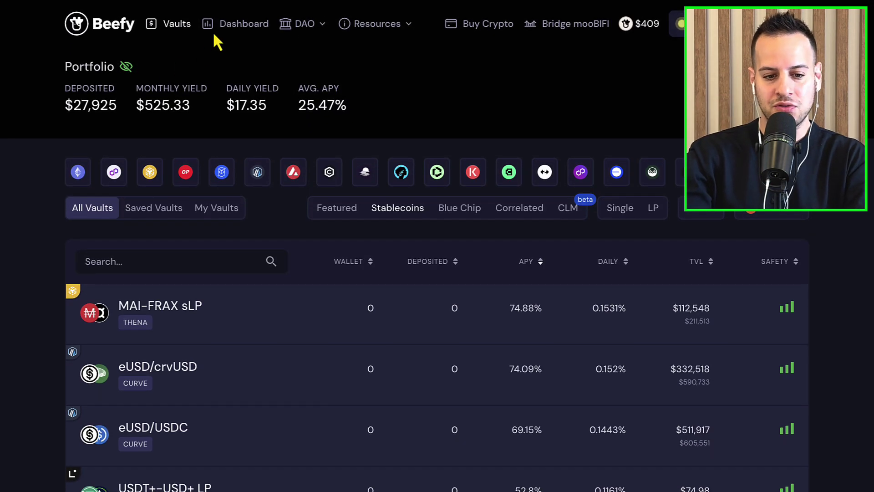
# Step: Go to the Dashboard and scroll down to the DOLA-USDC sLP row in Your Vaults
pyautogui.click(221, 28)
pyautogui.scroll(-6, 248, 195)
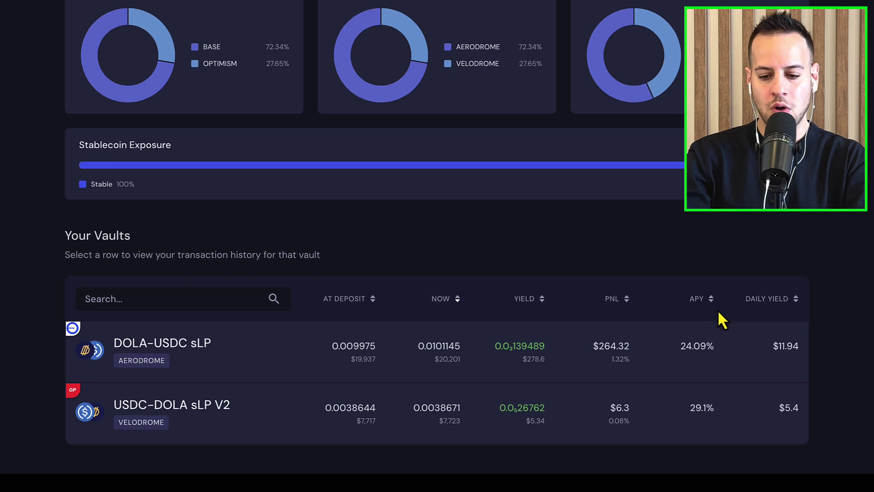
pyautogui.moveTo(690, 346)
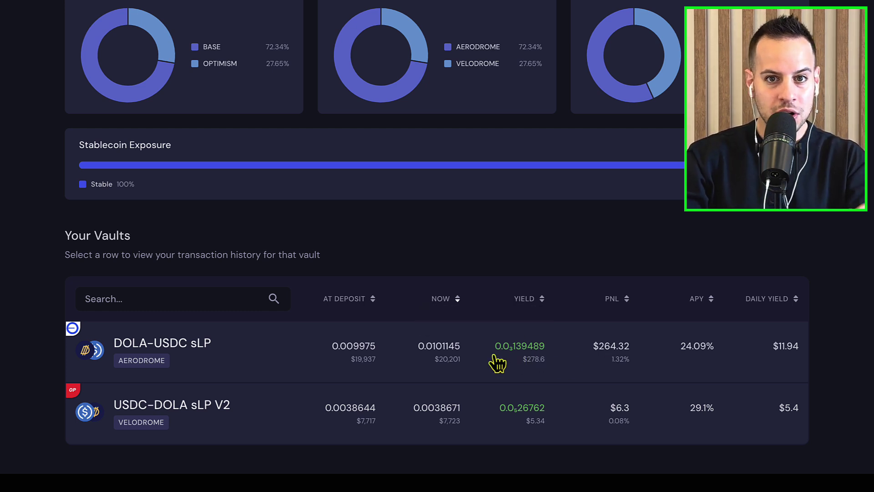
# Step: Expand the DOLA-USDC sLP transaction history, then open that vault's detail page
pyautogui.click(293, 354)
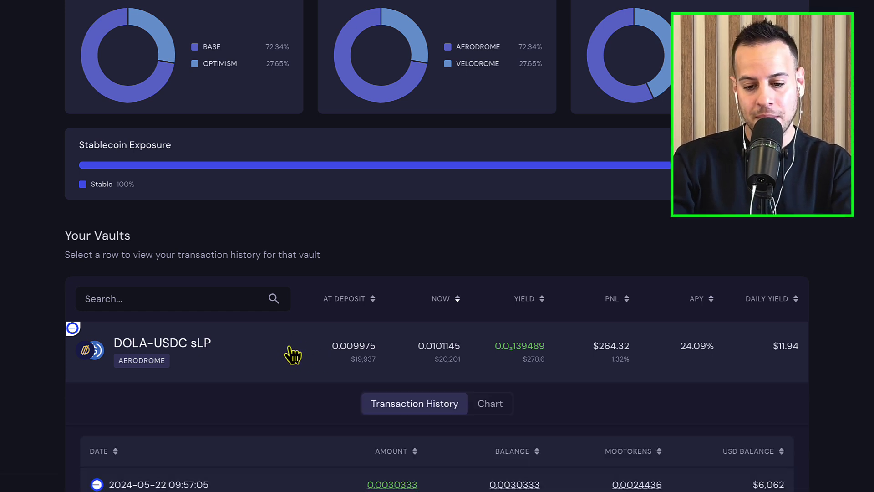
pyautogui.scroll(-1, 276, 308)
pyautogui.click(193, 324)
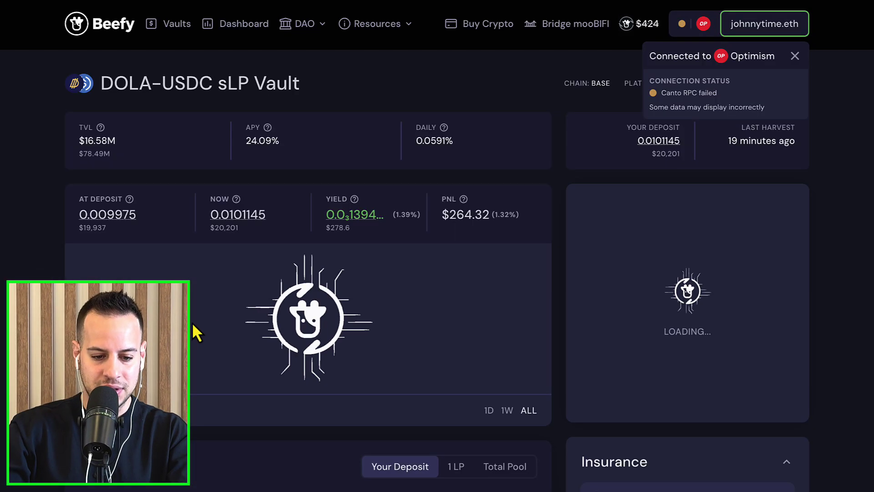
# Step: Set a 100% withdrawal of the DOLA-USDC sLP deposit into USDC, about 20,105.5 USDC
pyautogui.click(742, 212)
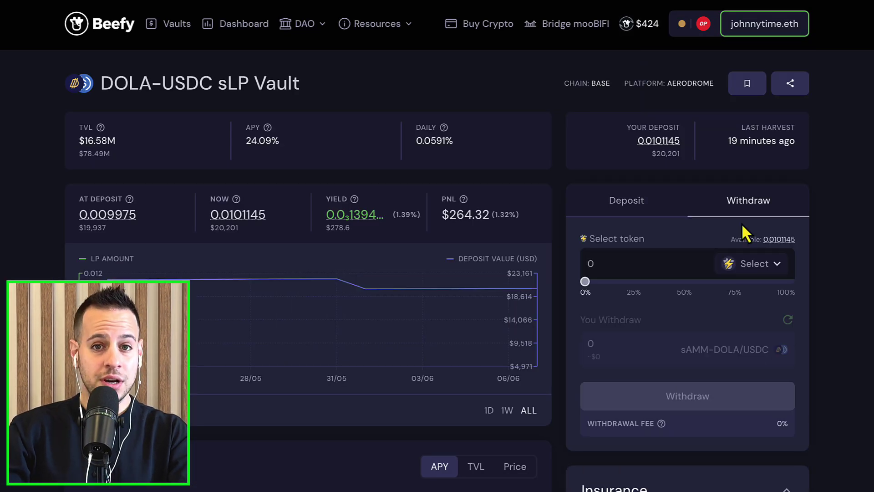
pyautogui.click(738, 272)
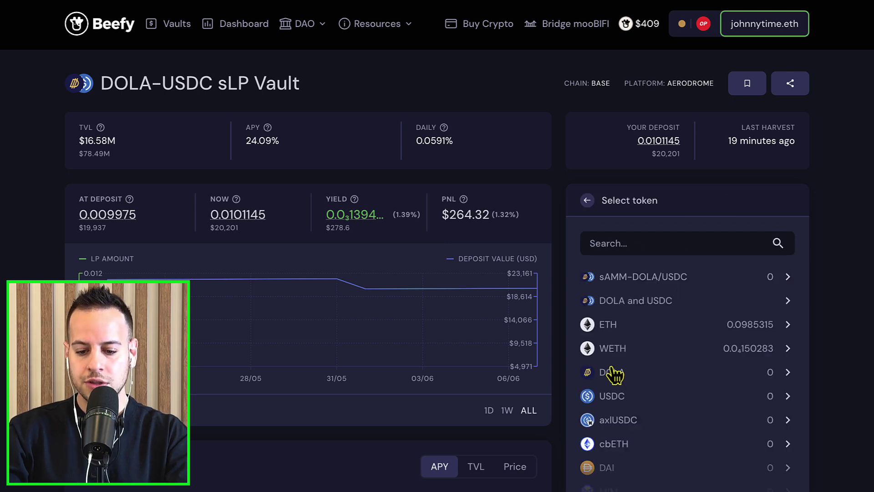
pyautogui.click(613, 398)
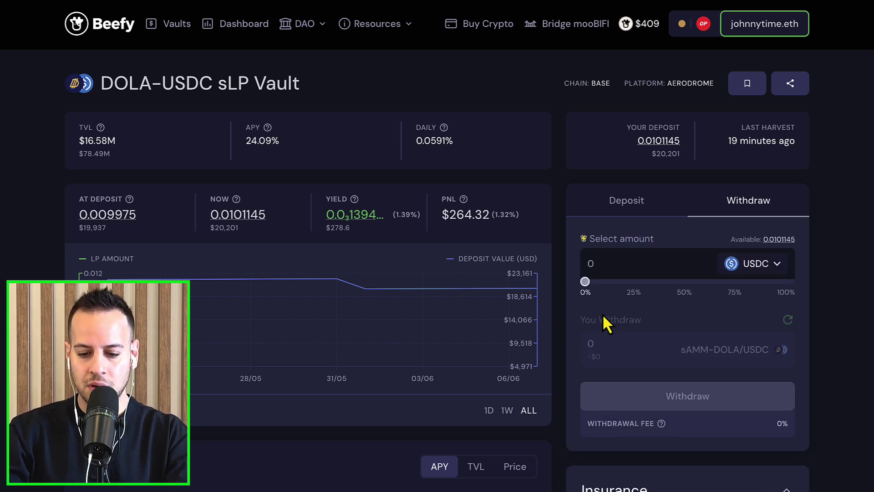
pyautogui.moveTo(585, 281); pyautogui.dragTo(839, 287)
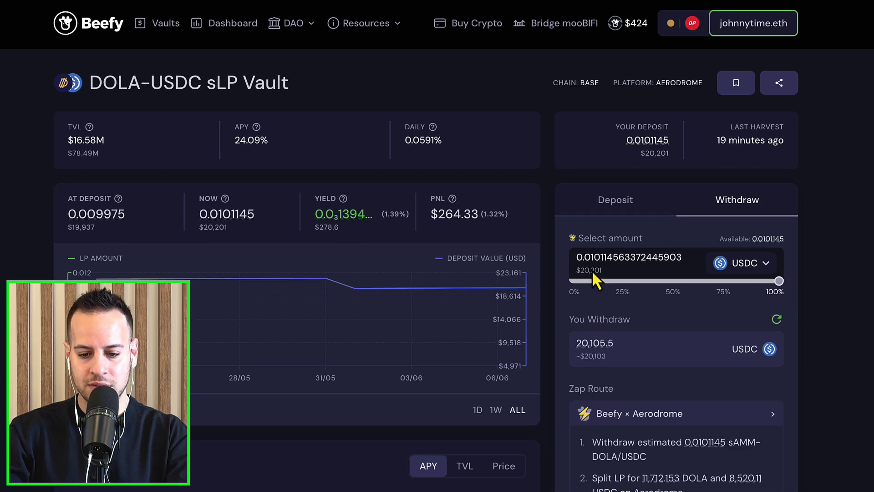
# Step: Switch the wallet from Optimism to Base, confirm the full USDC withdrawal, and dismiss the success message
pyautogui.click(648, 491)
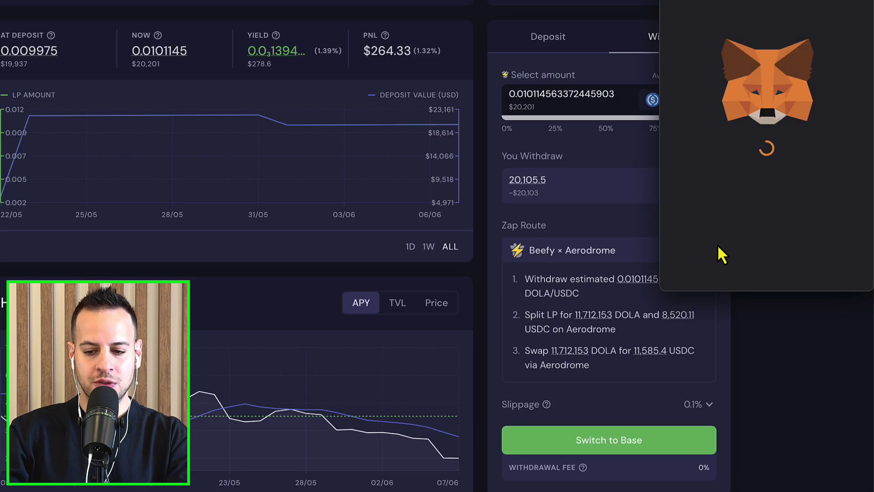
pyautogui.click(825, 272)
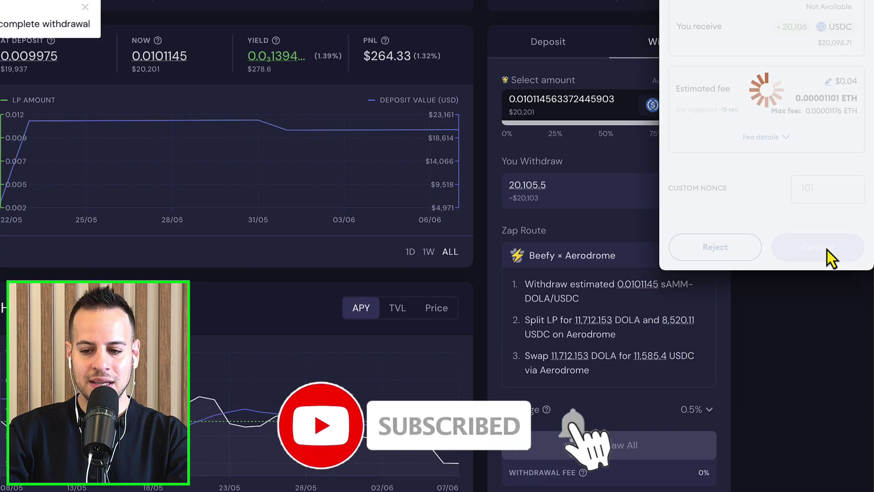
pyautogui.click(826, 248)
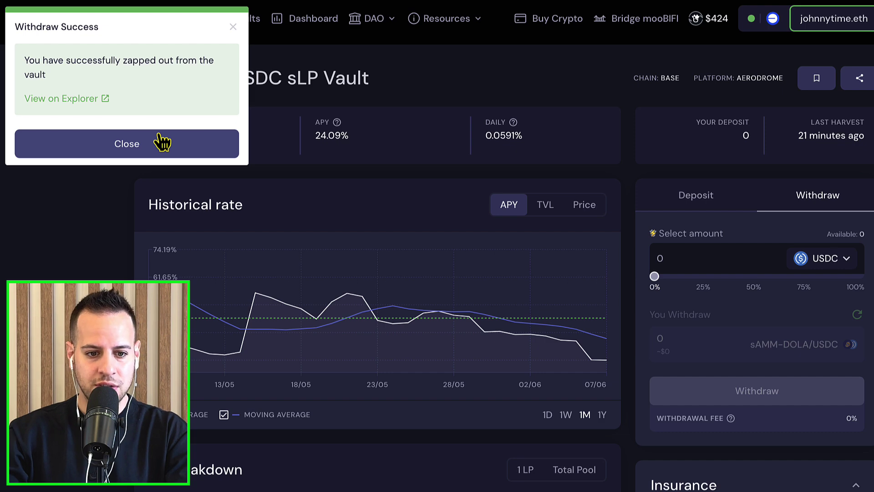
pyautogui.click(157, 137)
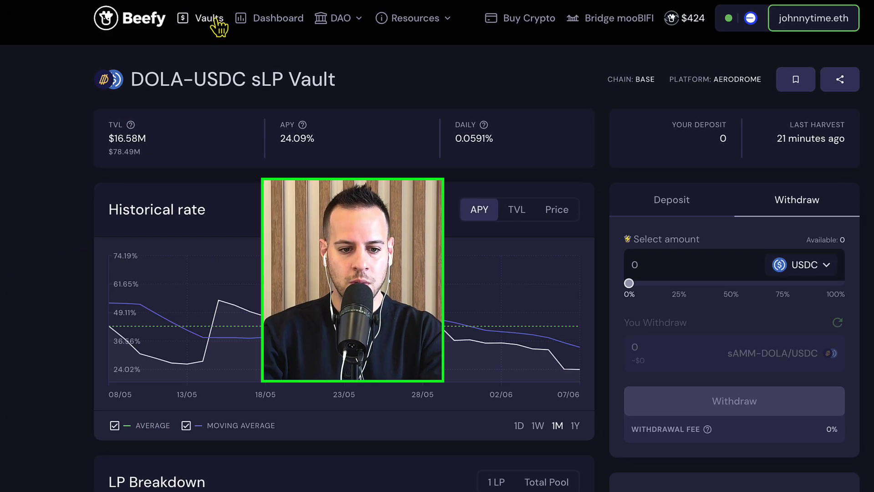
# Step: Open the eUSD/crvUSD vault from the Vaults list
pyautogui.click(249, 19)
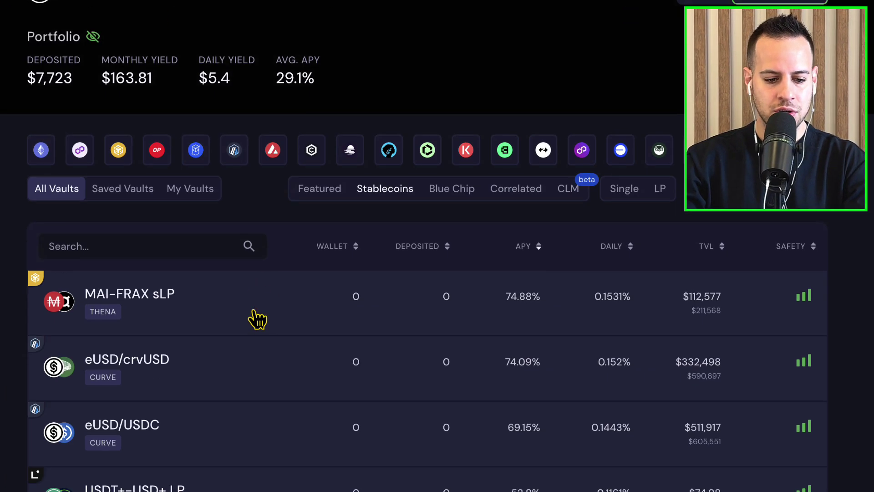
pyautogui.scroll(-1, 257, 320)
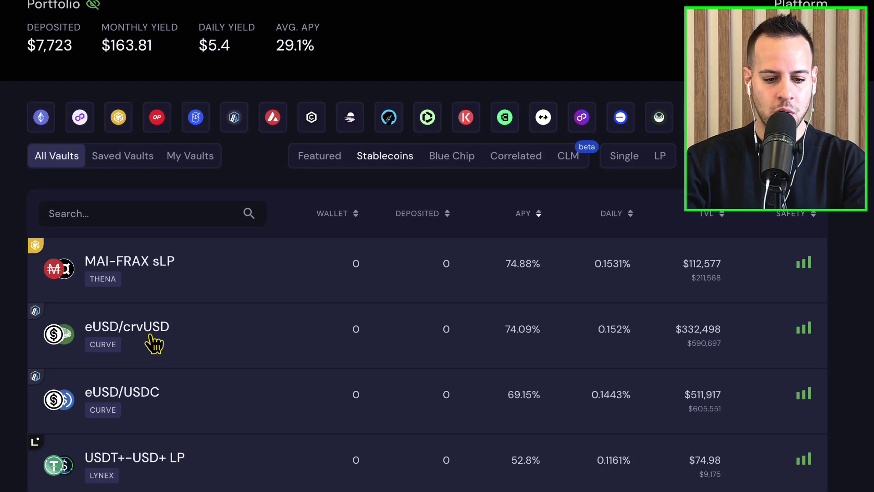
pyautogui.click(147, 326)
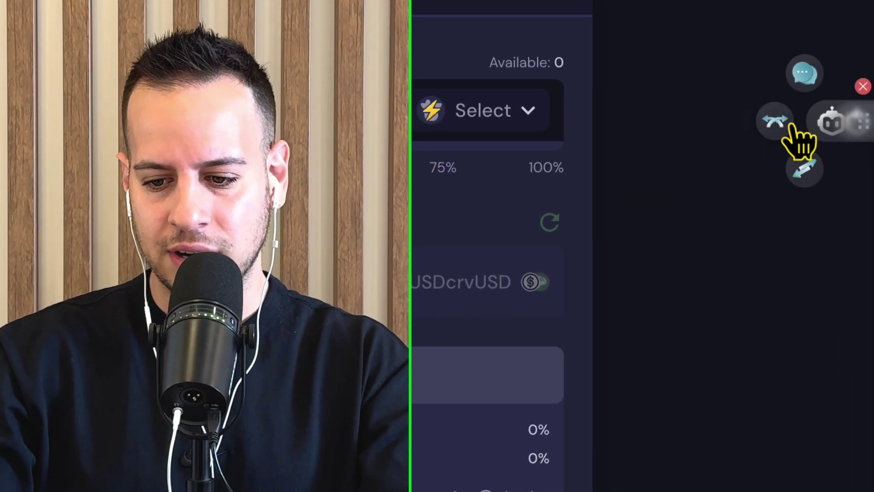
# Step: Open the bridge widget's source chain and token selector and start a chain search
pyautogui.click(779, 128)
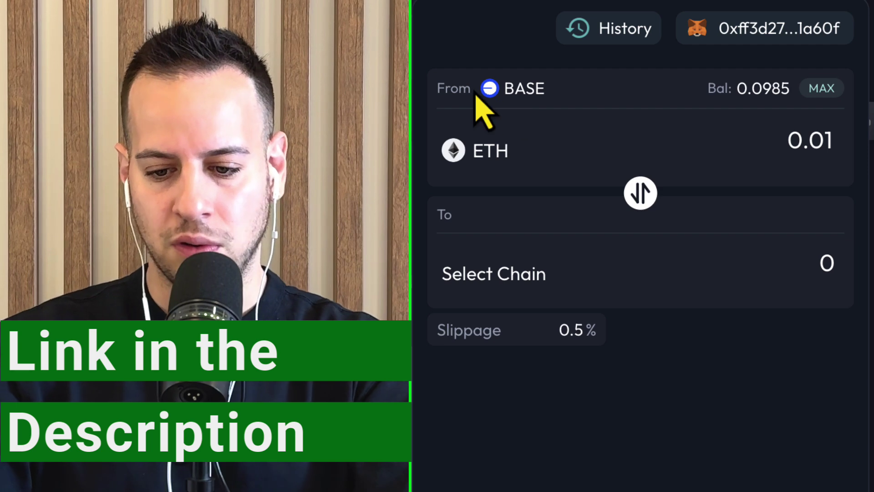
pyautogui.click(485, 151)
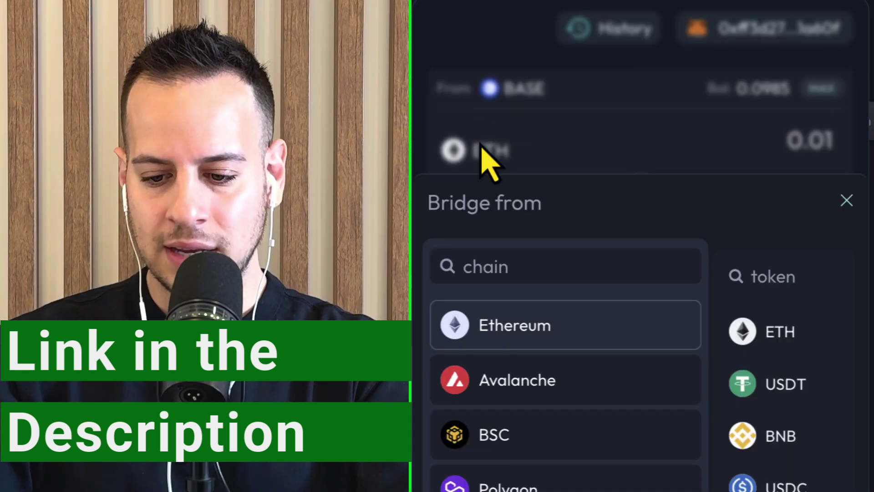
pyautogui.click(525, 274)
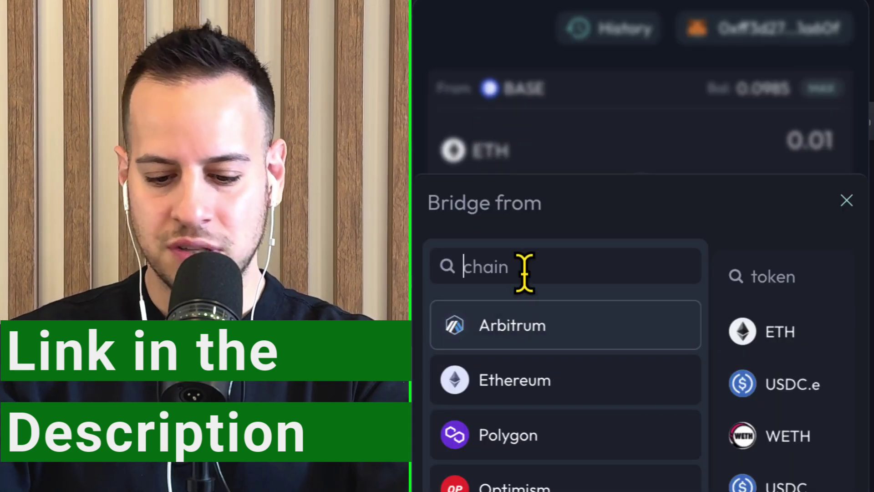